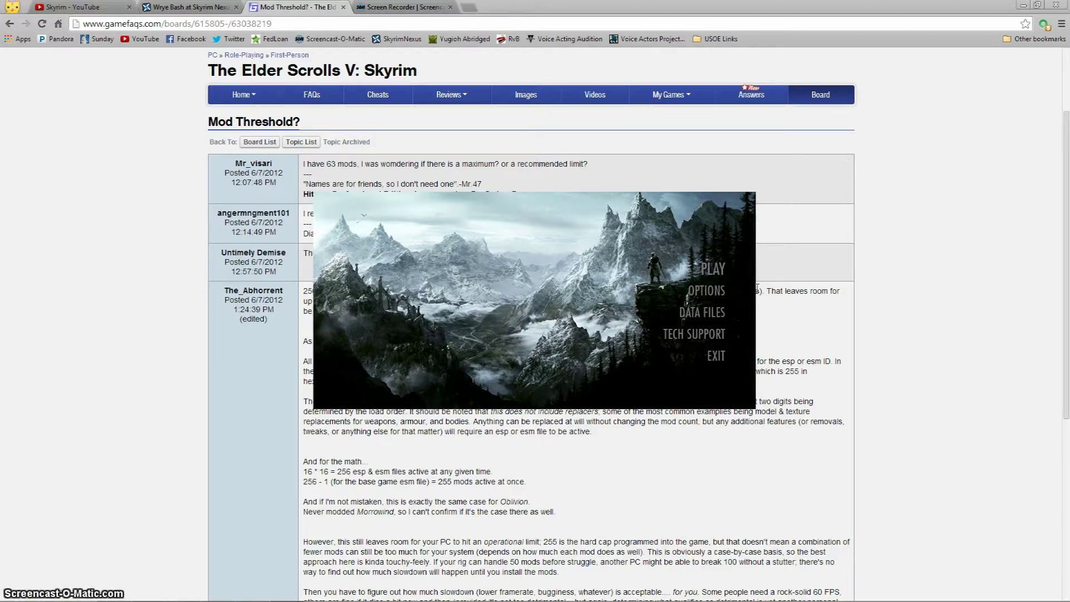
Step: Switch to the Skyrim YouTube playlist with the Creation Kit and Wrye Bash videos
left_click(76, 7)
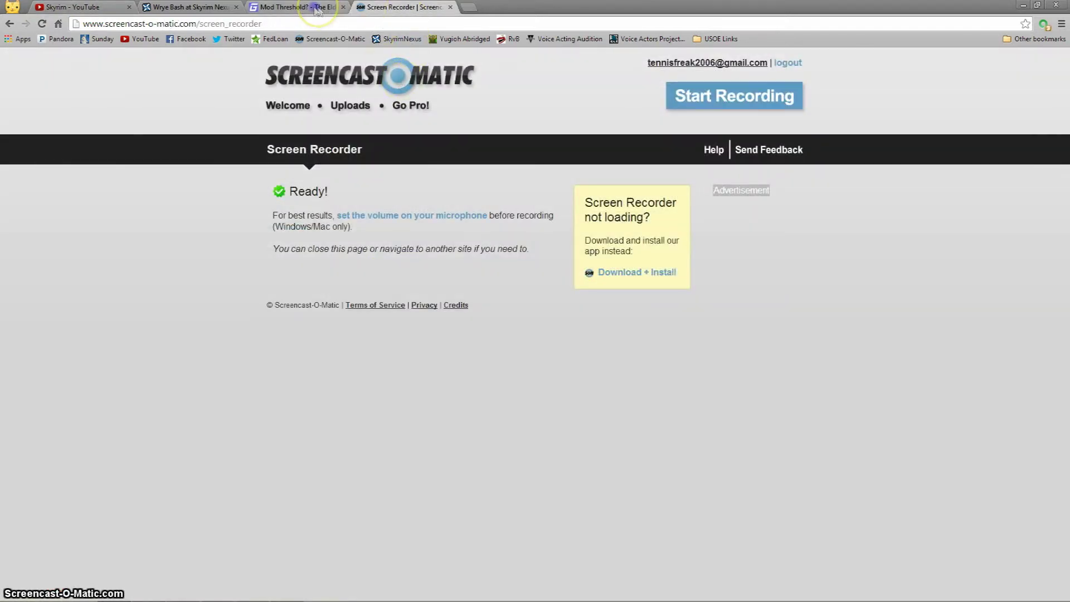
Step: Highlight '255 total .esp/esm files' in the GameFAQs reply, then view the Wrye Bash Nexus page
left_click(297, 7)
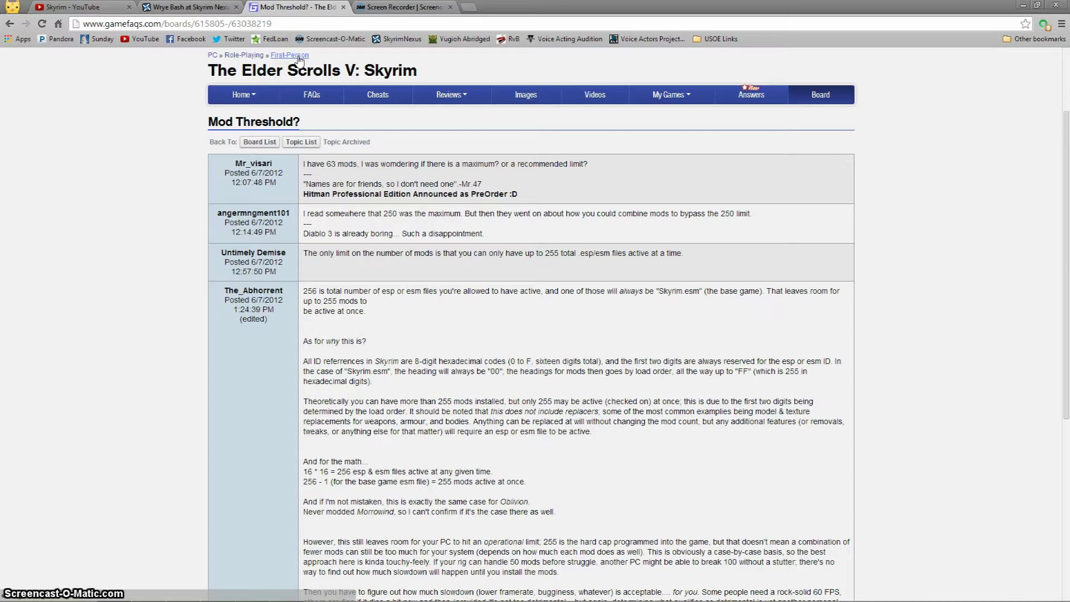
left_click_drag(543, 252, 635, 250)
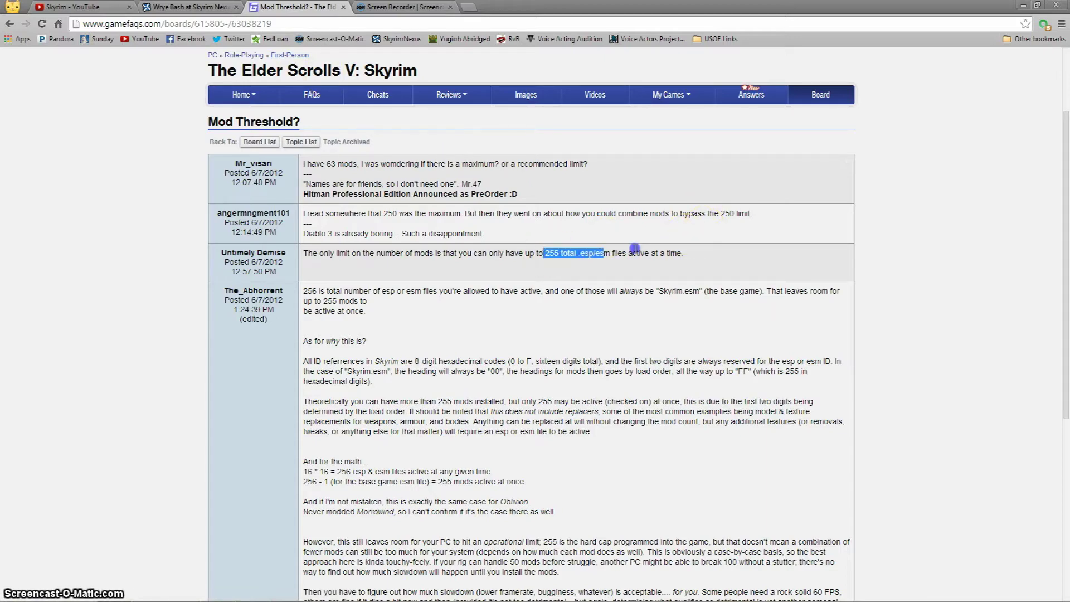
left_click(201, 8)
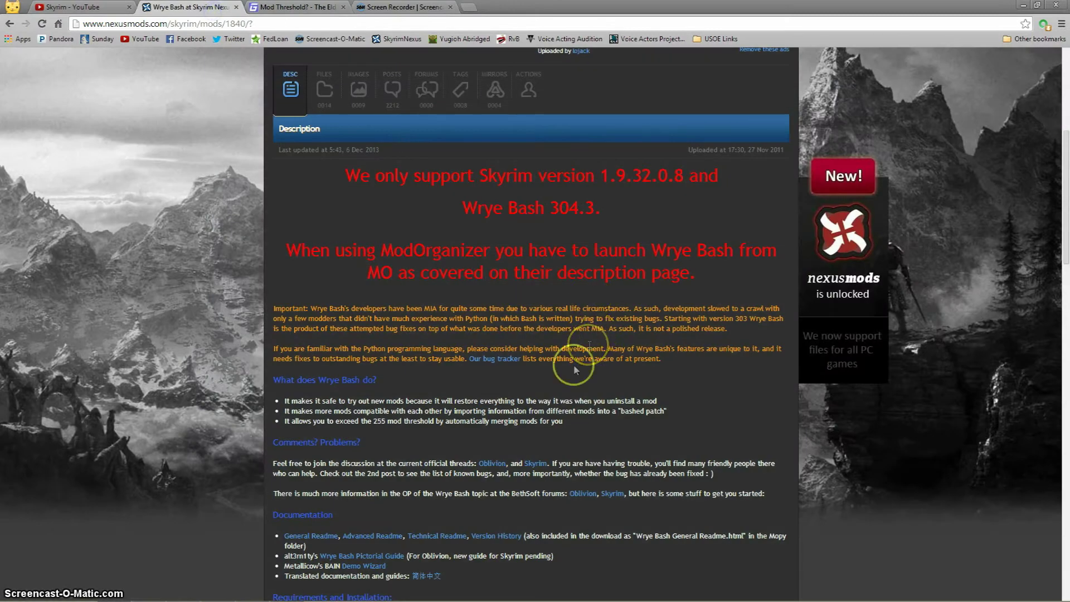
Step: Highlight 'the 255 mod threshold' on the Wrye Bash page, then switch to the Mod_List spreadsheet
left_click_drag(347, 421, 434, 420)
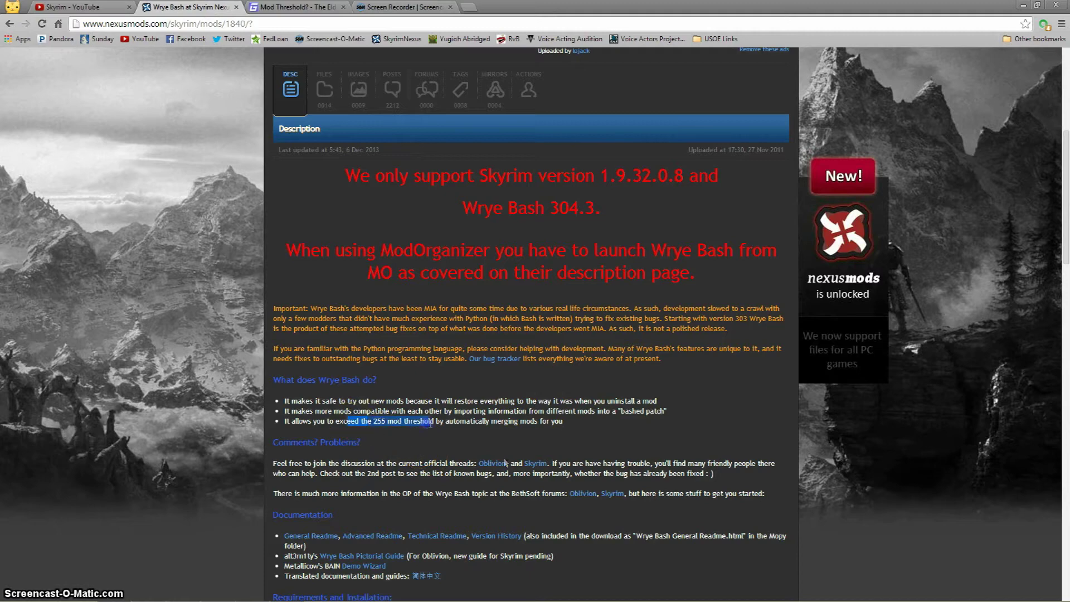
left_click(669, 392)
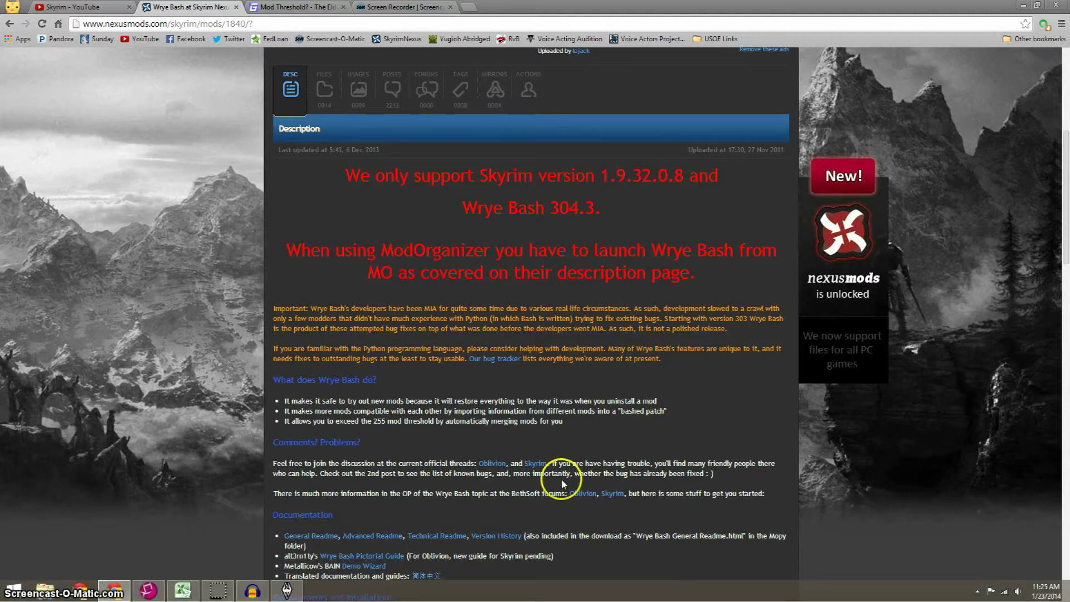
left_click(183, 591)
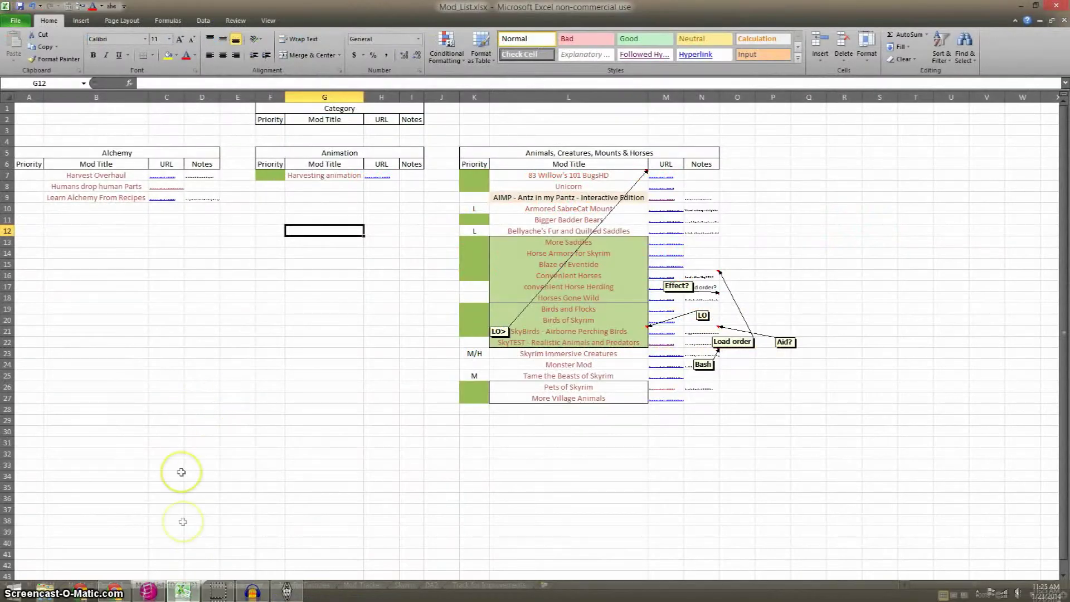
Step: Check the 1026-mod total in Draft 1's cell D1, view Draft 2, then return to the browser
left_click(117, 584)
left_click(542, 115)
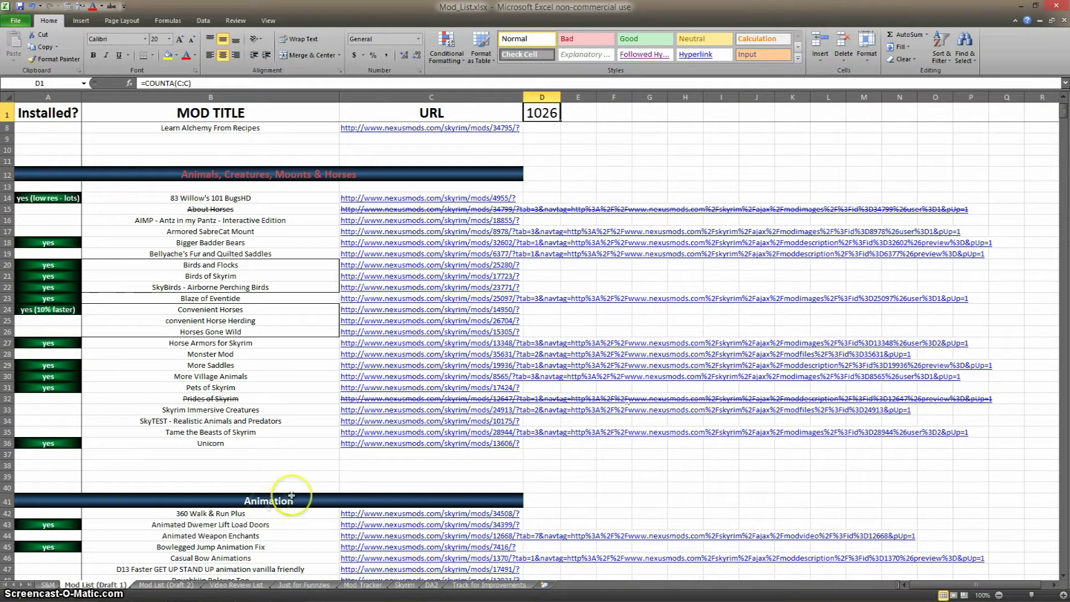
left_click(166, 585)
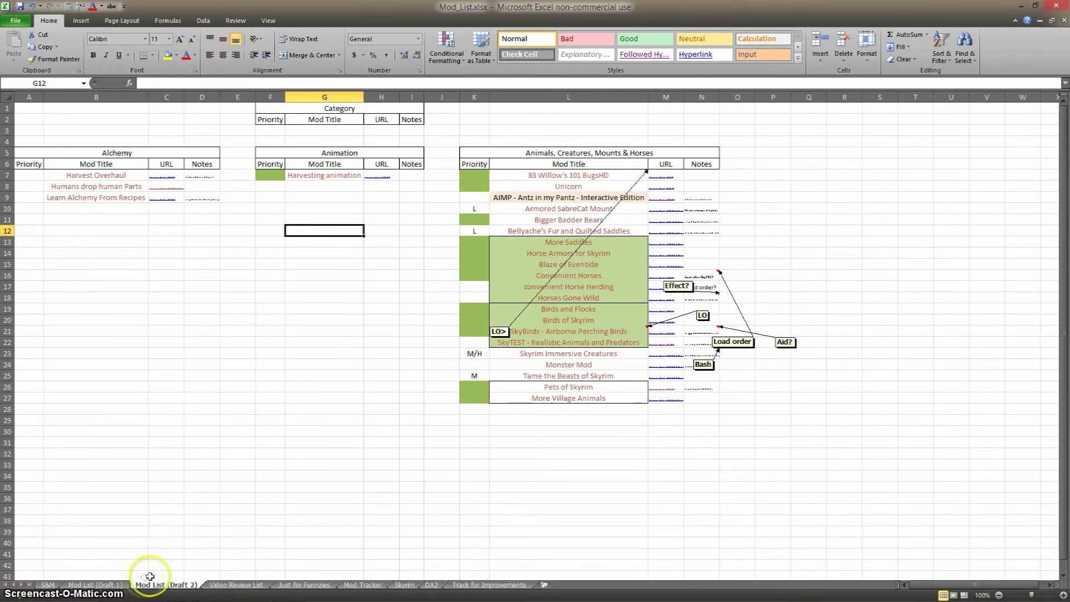
left_click(147, 590)
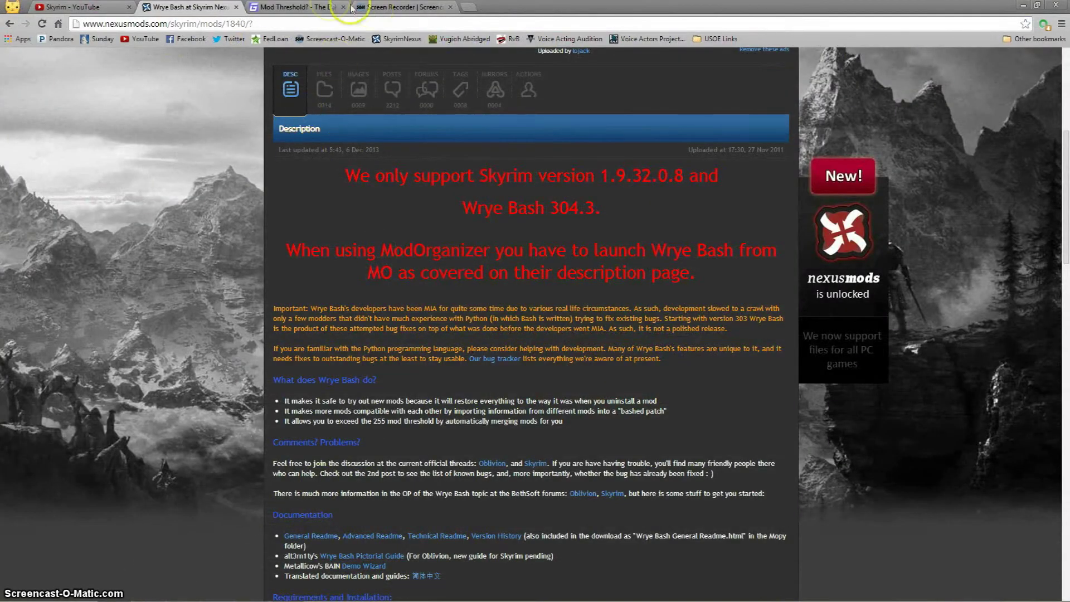
left_click(309, 8)
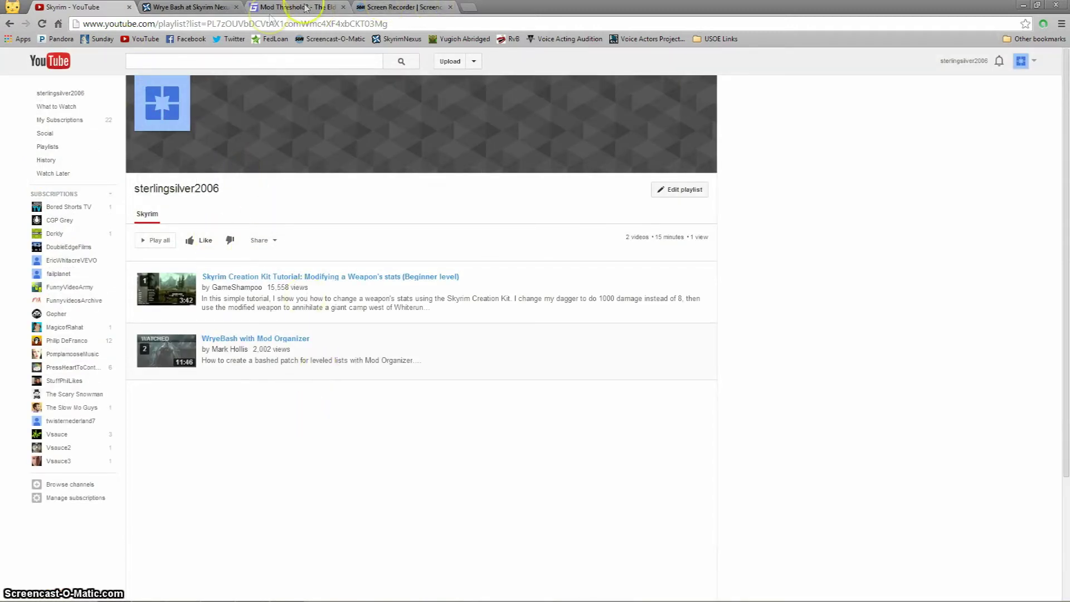
Step: Go back to the Mod Threshold? thread, where '255 total .esp/esm files' remains highlighted
left_click(281, 7)
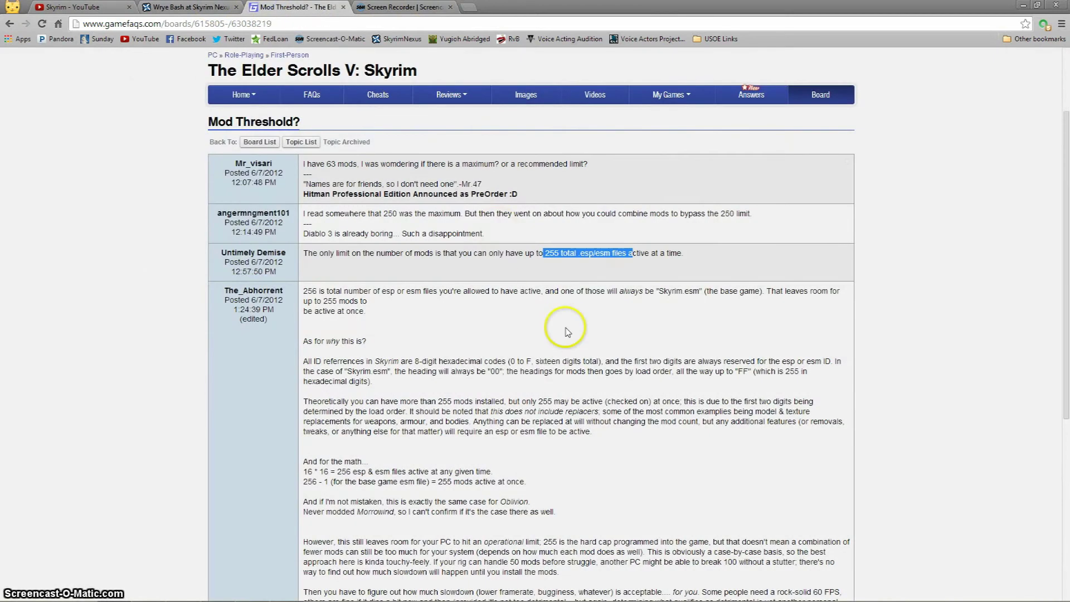